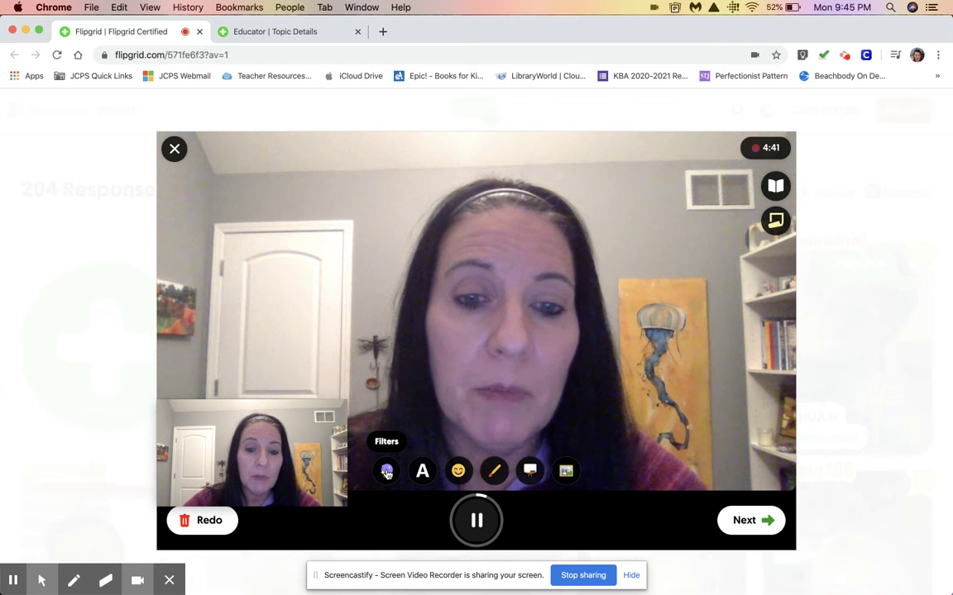
Preview the Super Warm, Old Town, Black and White, noir and Pixel filters, then remove the filter
click(386, 471)
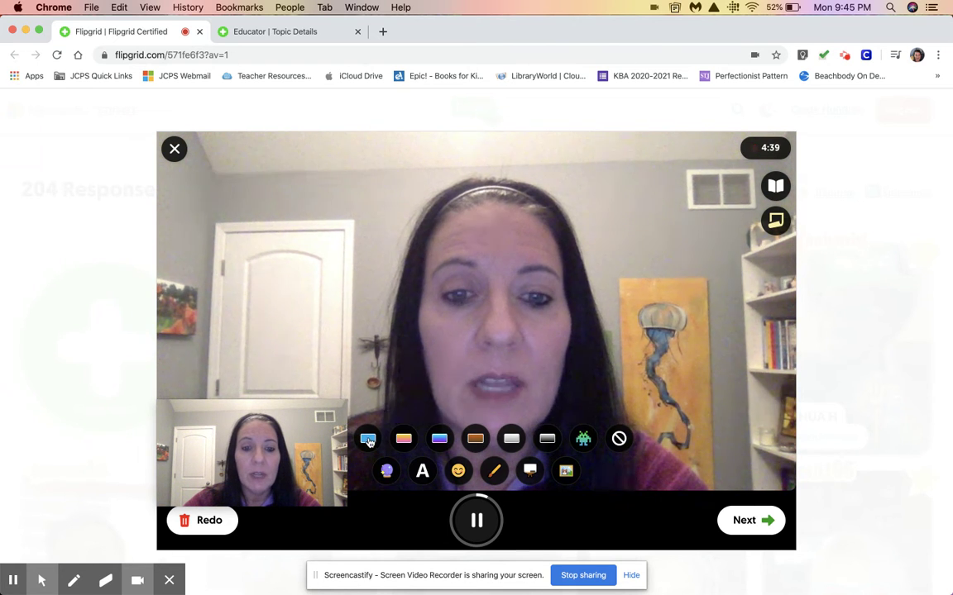
click(368, 439)
click(403, 439)
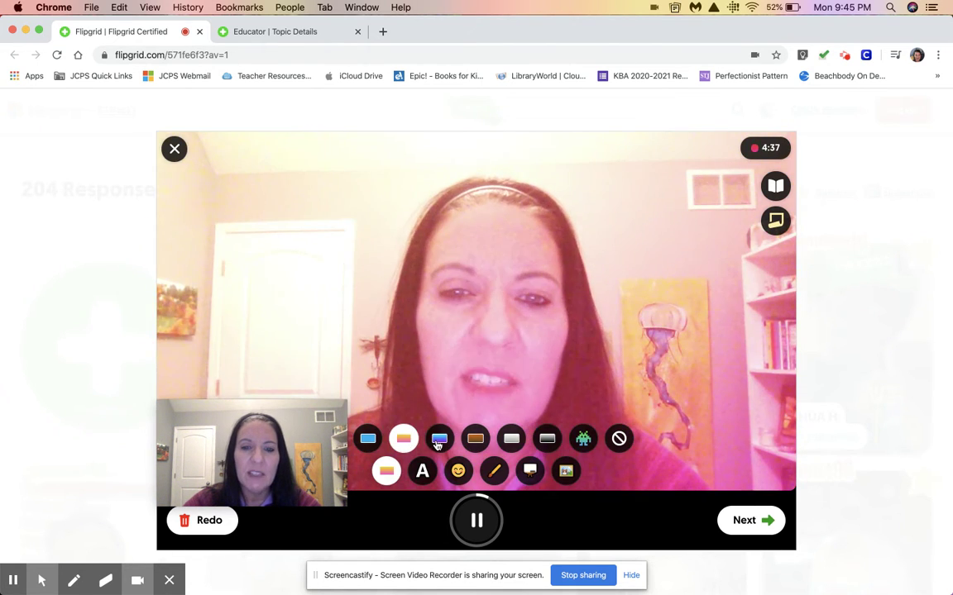
click(439, 439)
click(475, 439)
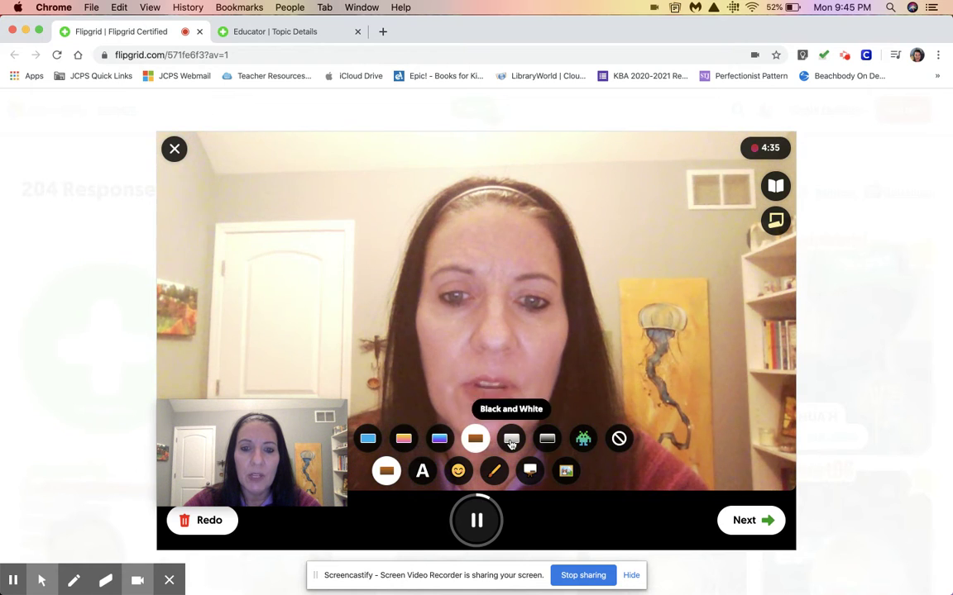
click(510, 439)
click(547, 439)
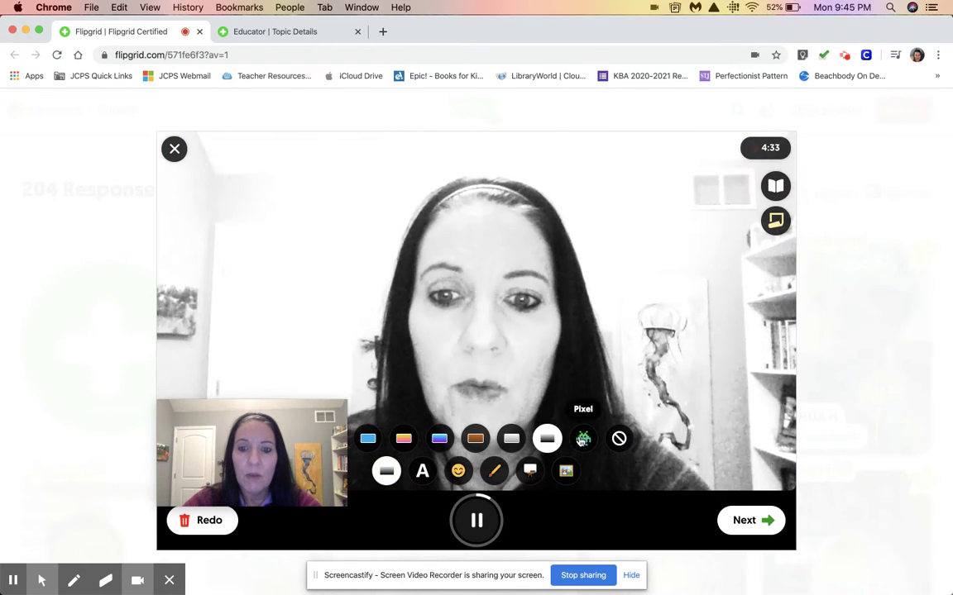
click(583, 439)
click(618, 439)
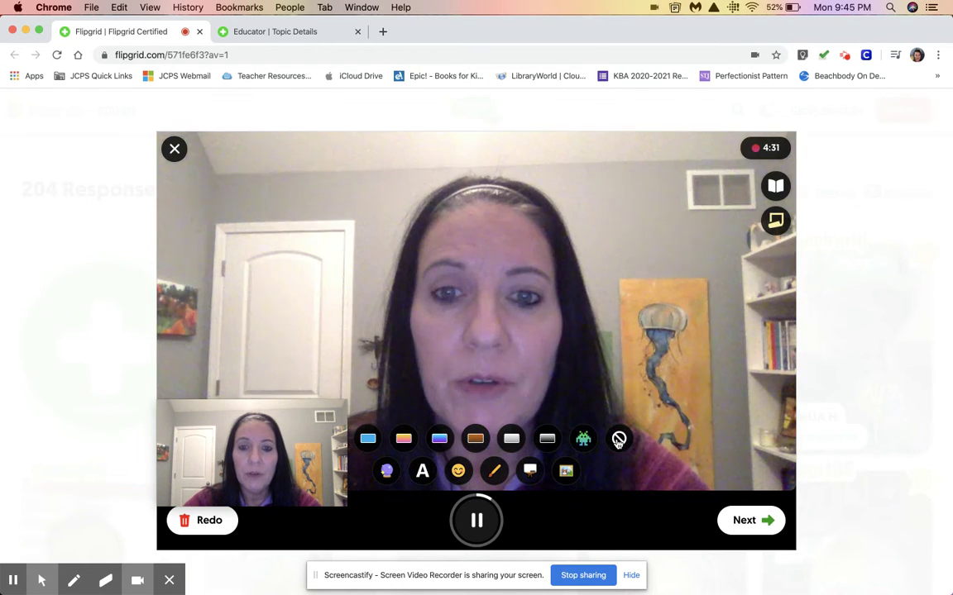
Add a blue 'Hello.' text label and drag it to the video's top-left corner
click(423, 471)
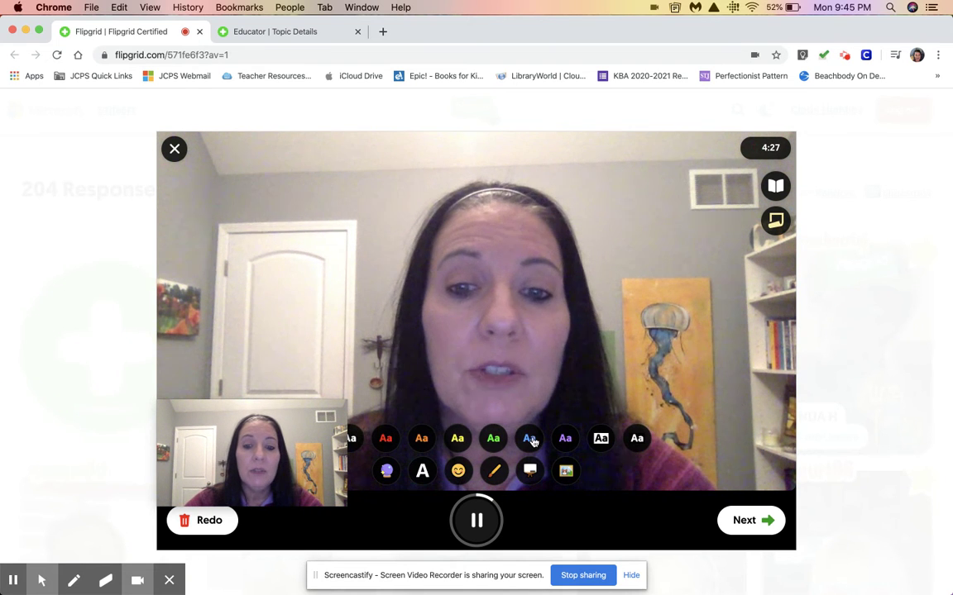
click(530, 439)
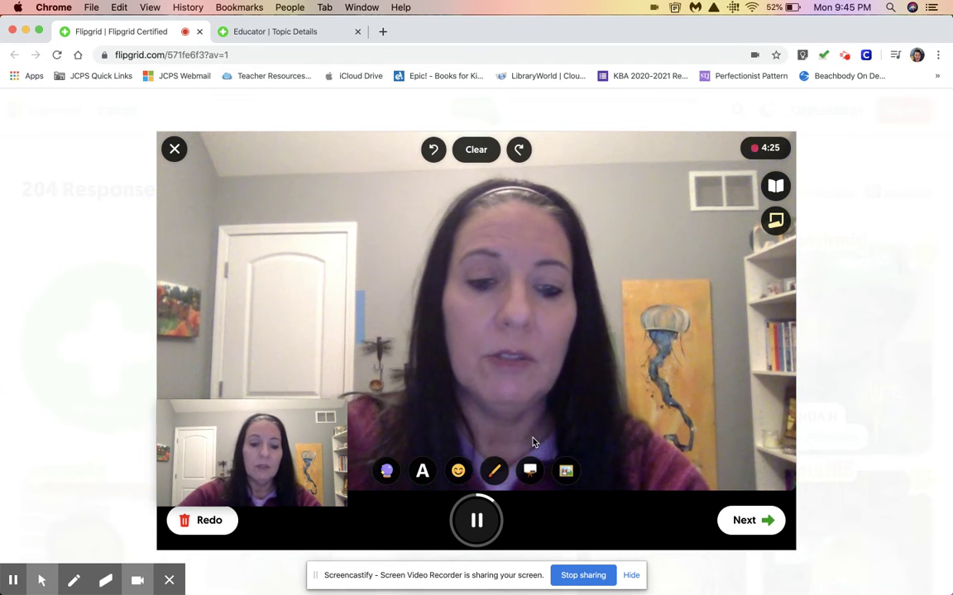
text(Hello)
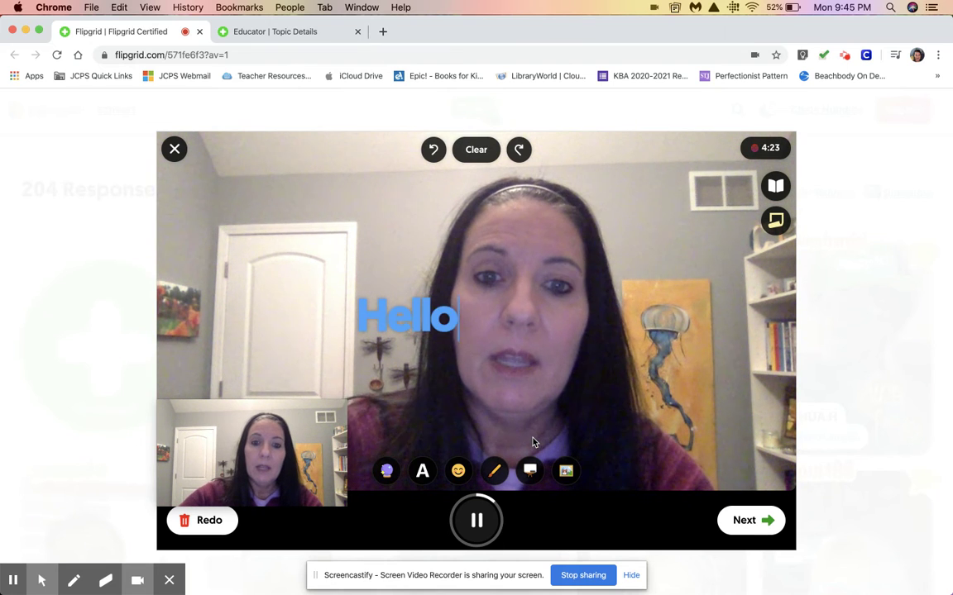
text(.)
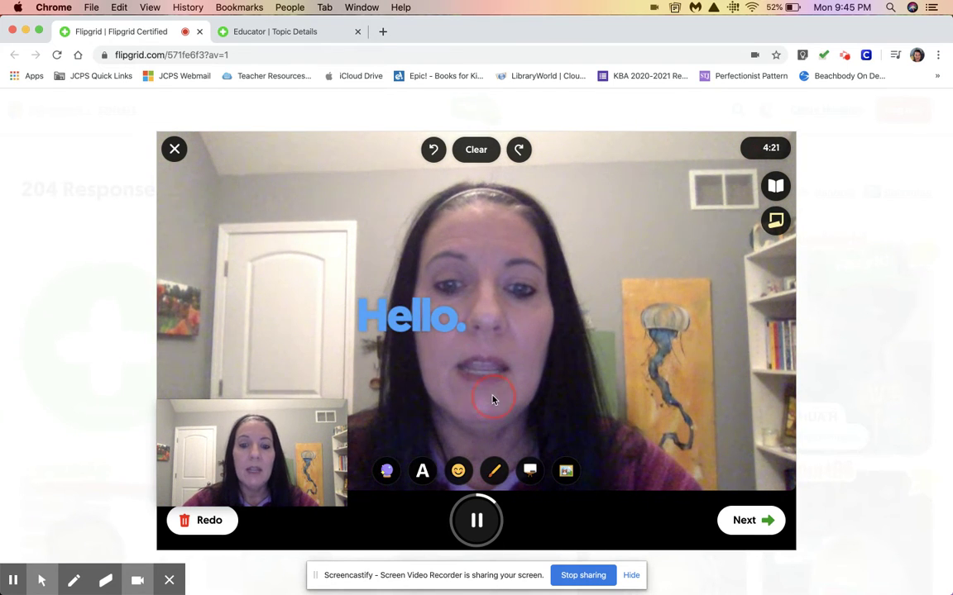
click(423, 471)
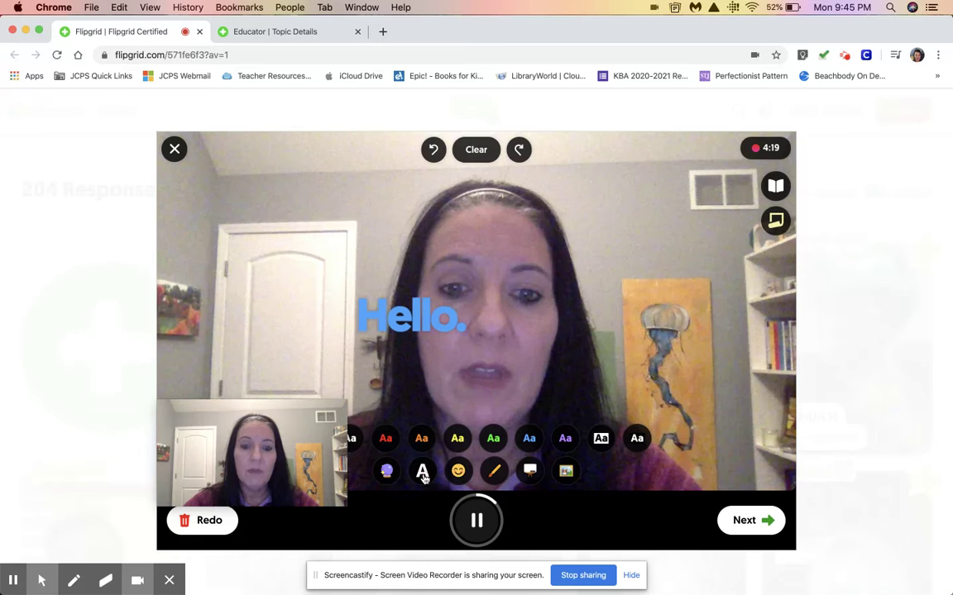
mouse_move(435, 323)
mouse_down()
mouse_move(357, 291)
mouse_move(255, 184)
mouse_move(322, 215)
mouse_up()
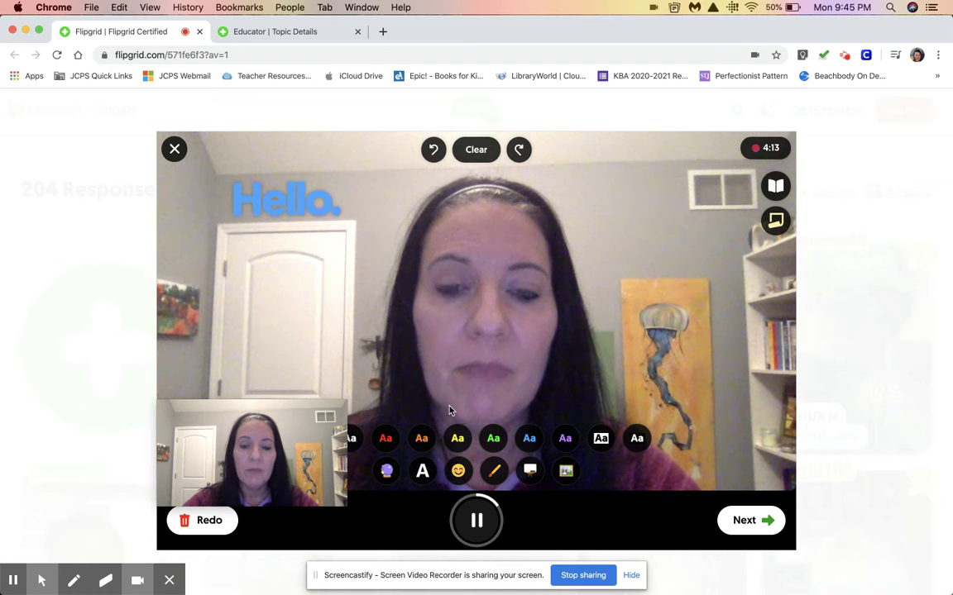
click(458, 472)
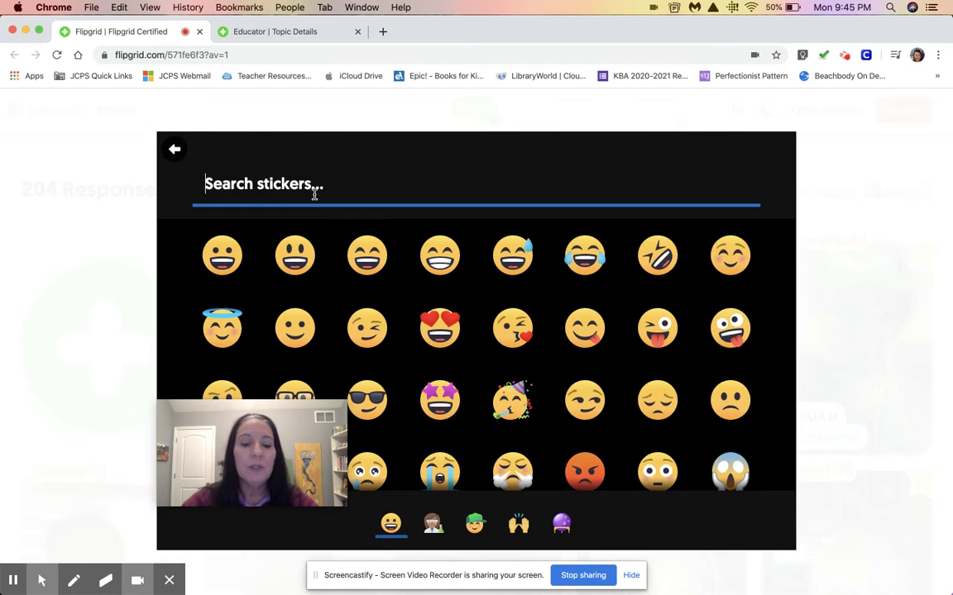
text(glasses)
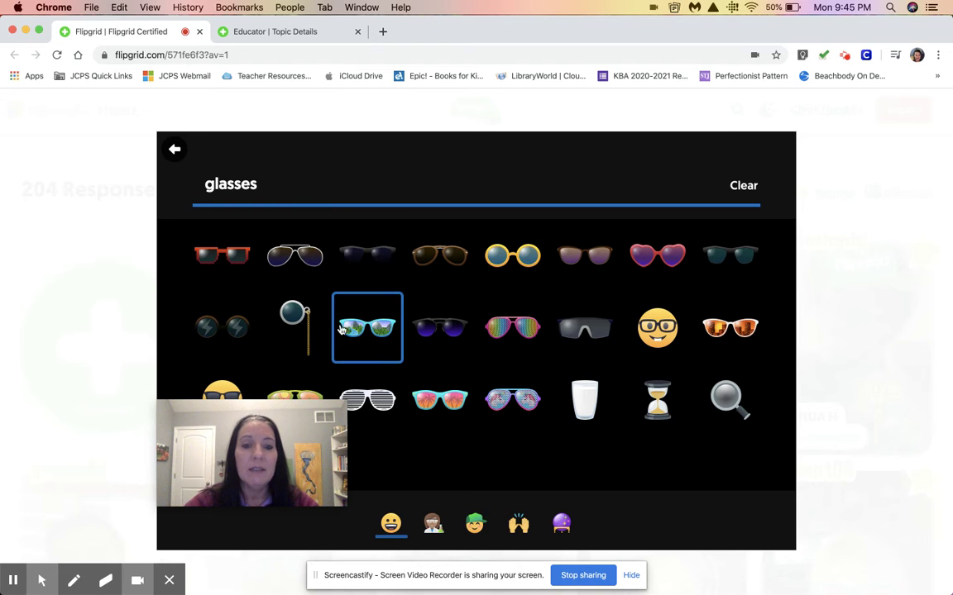
click(523, 329)
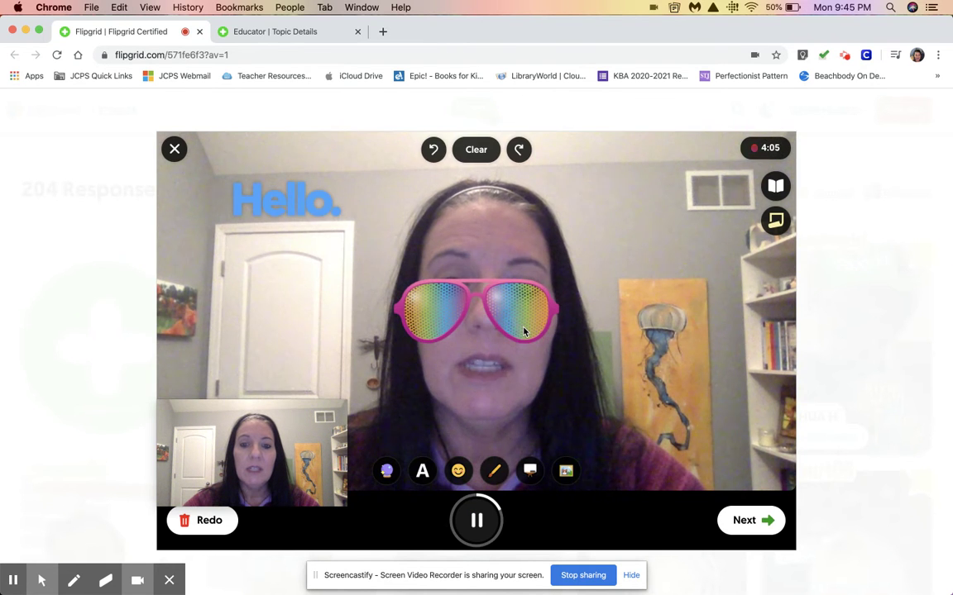
drag(520, 299, 516, 288)
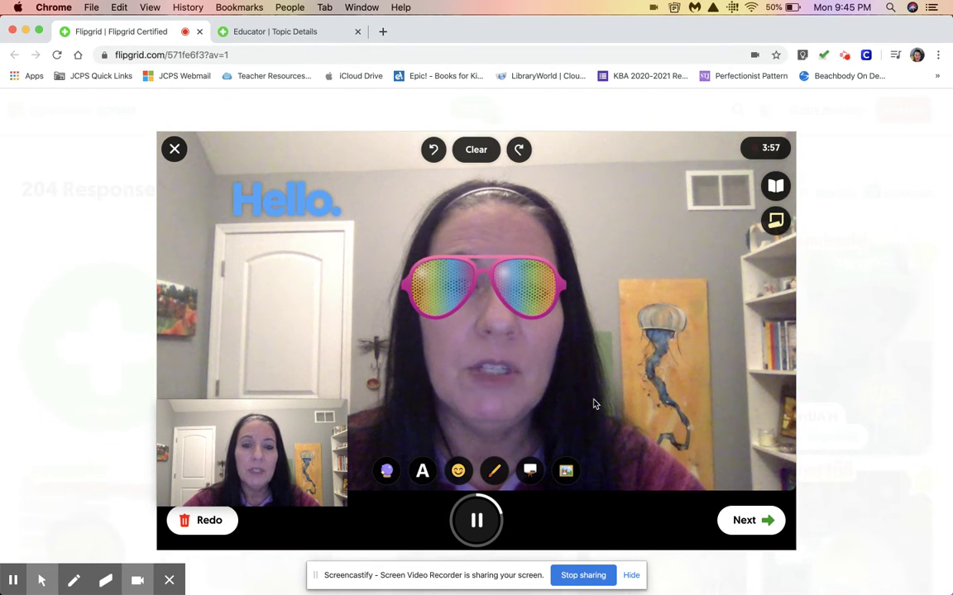
click(433, 151)
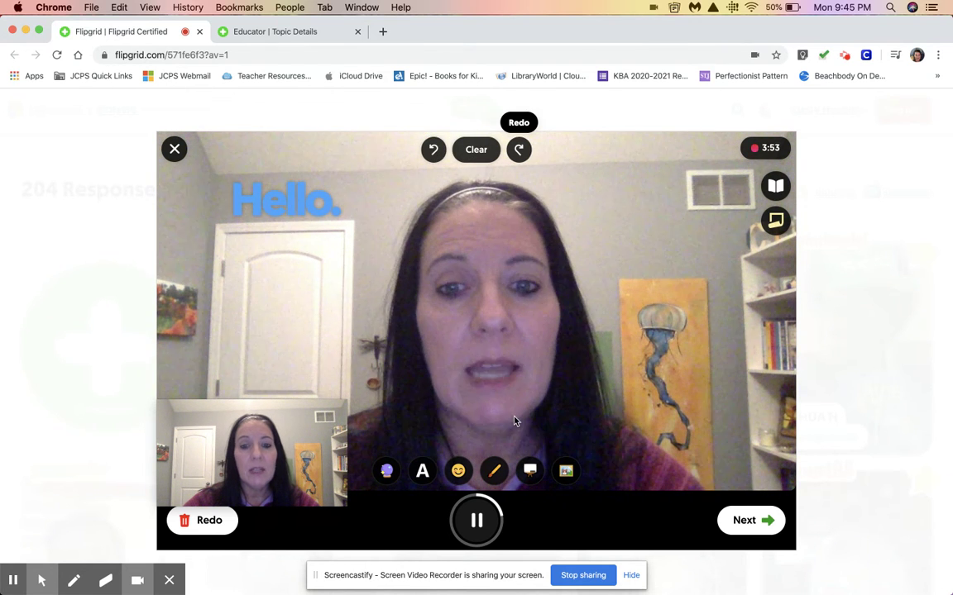
Add the hourglass sticker and move it to the upper right near the window
click(458, 471)
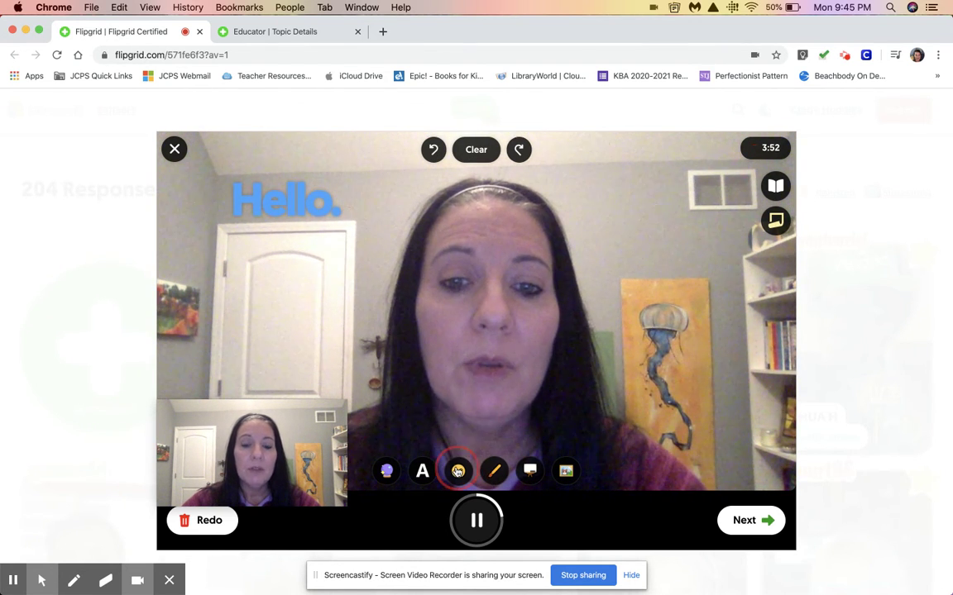
scroll(430, 308, down, 1)
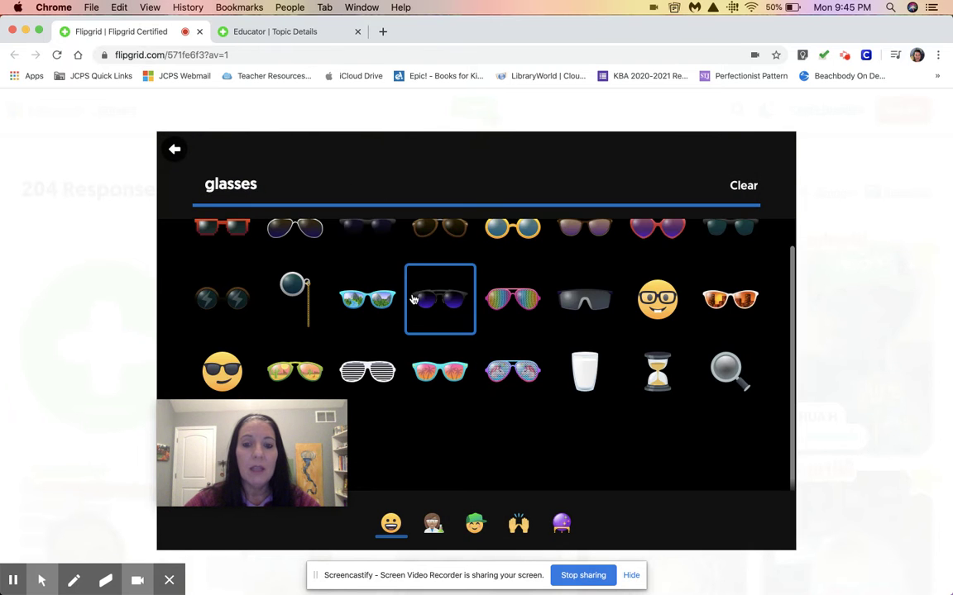
click(657, 370)
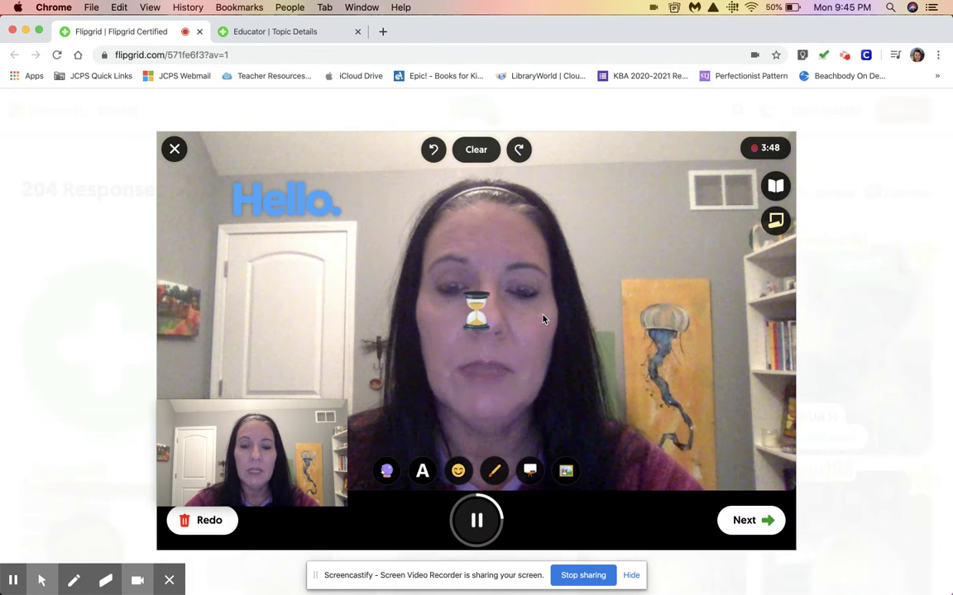
drag(478, 306, 649, 213)
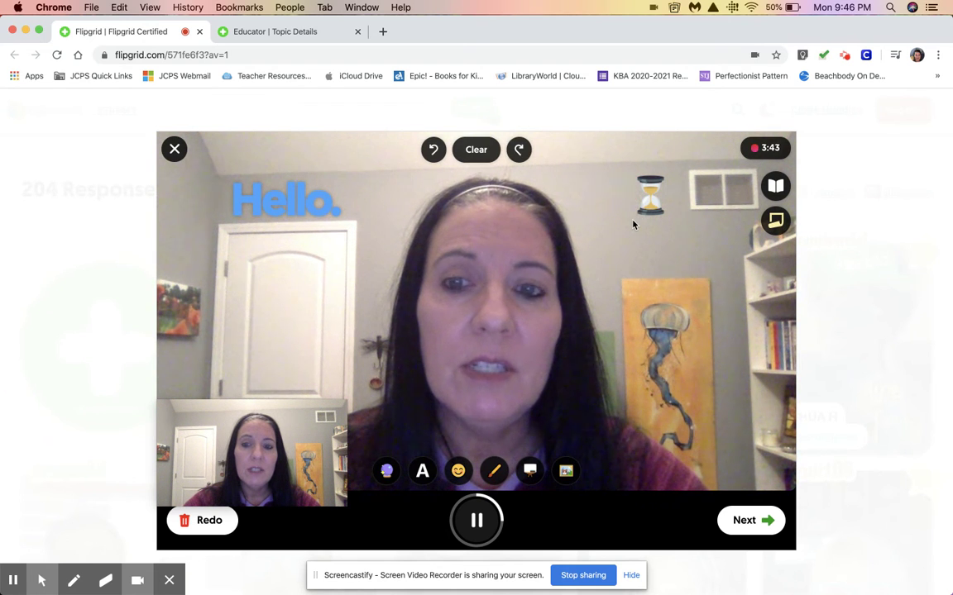
With recording paused, enlarge the hourglass and place it on the door below Hello
click(476, 519)
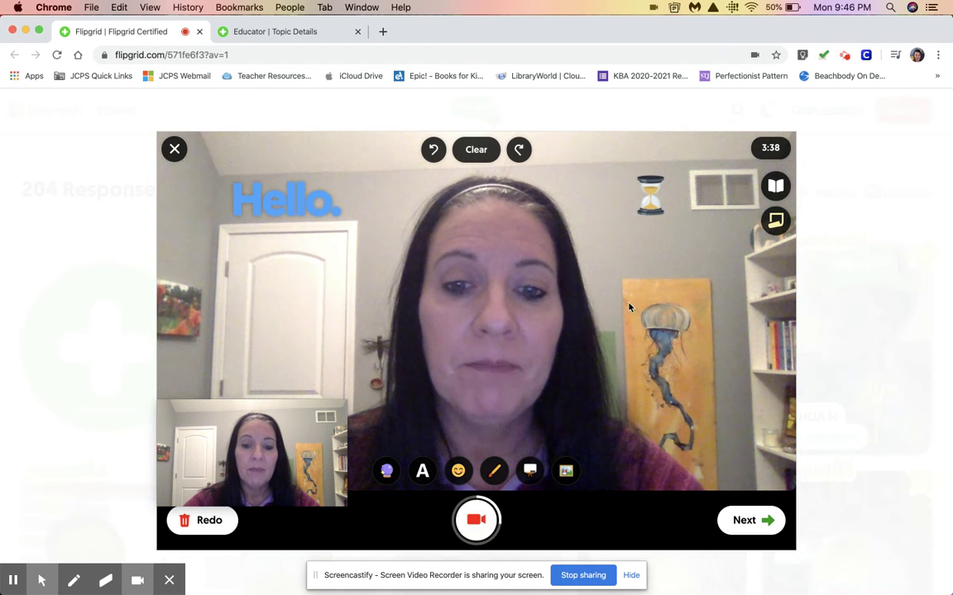
click(667, 196)
drag(672, 218, 716, 270)
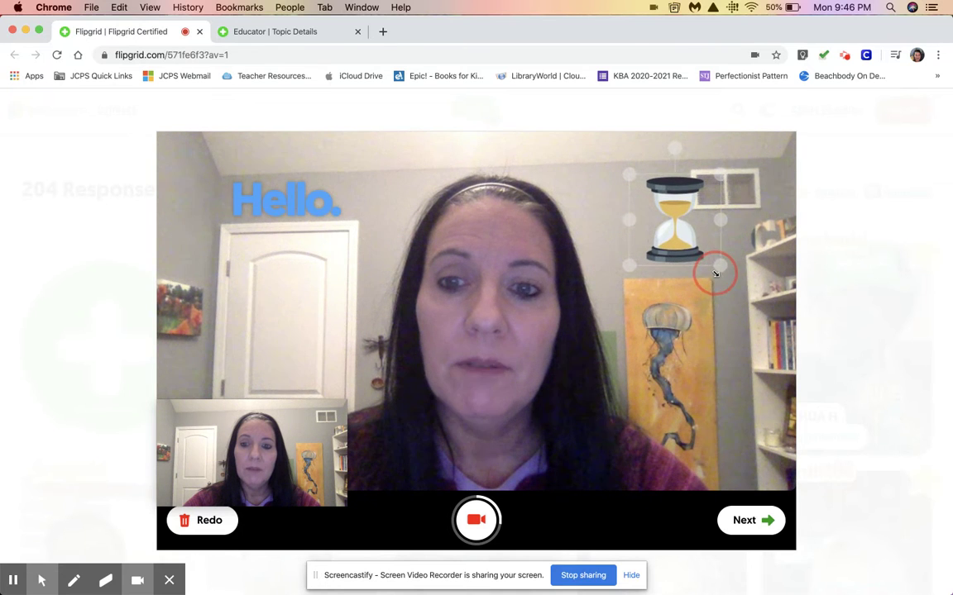
drag(685, 225, 301, 331)
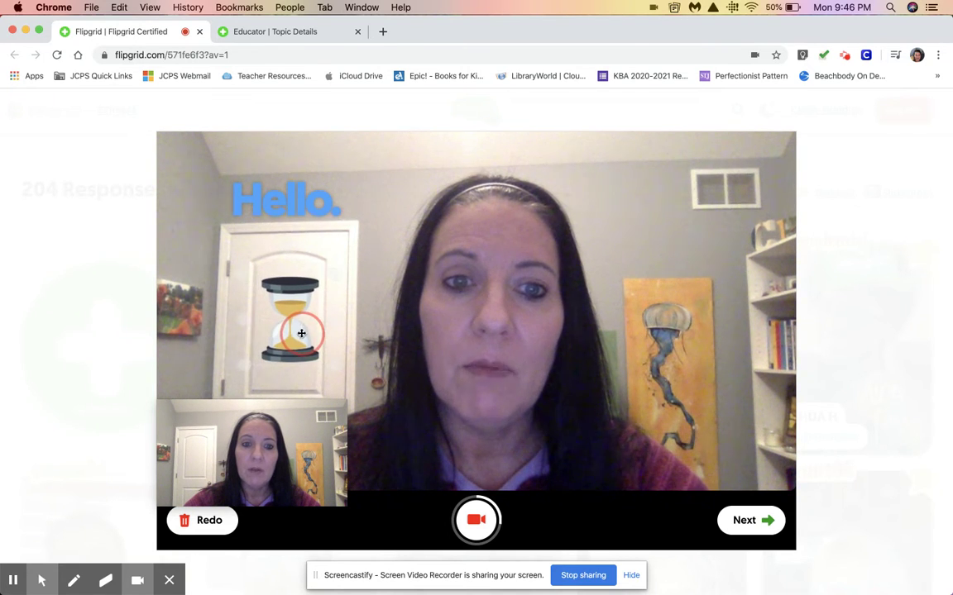
click(477, 520)
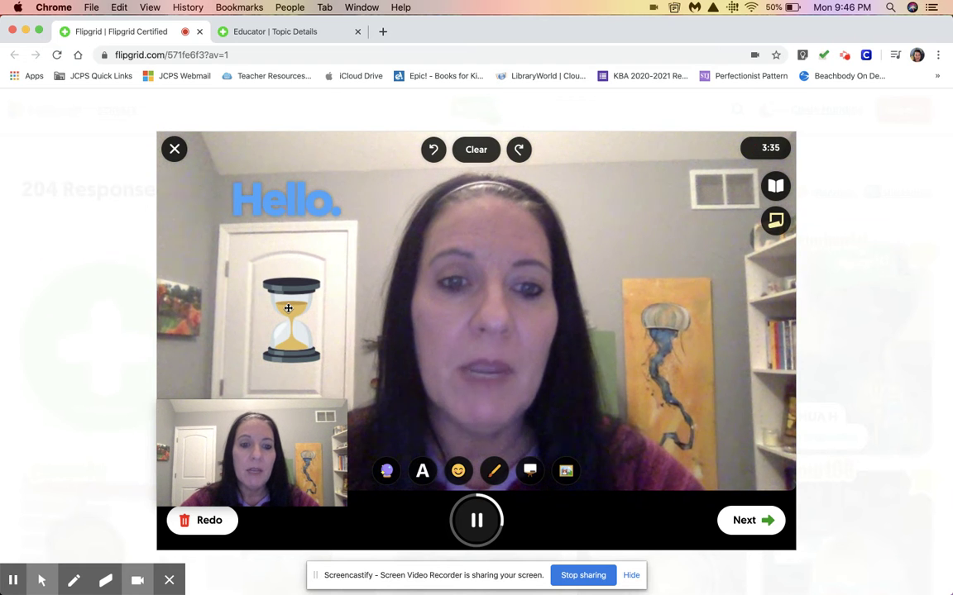
mouse_move(288, 307)
mouse_down()
mouse_move(269, 308)
mouse_move(278, 307)
mouse_up()
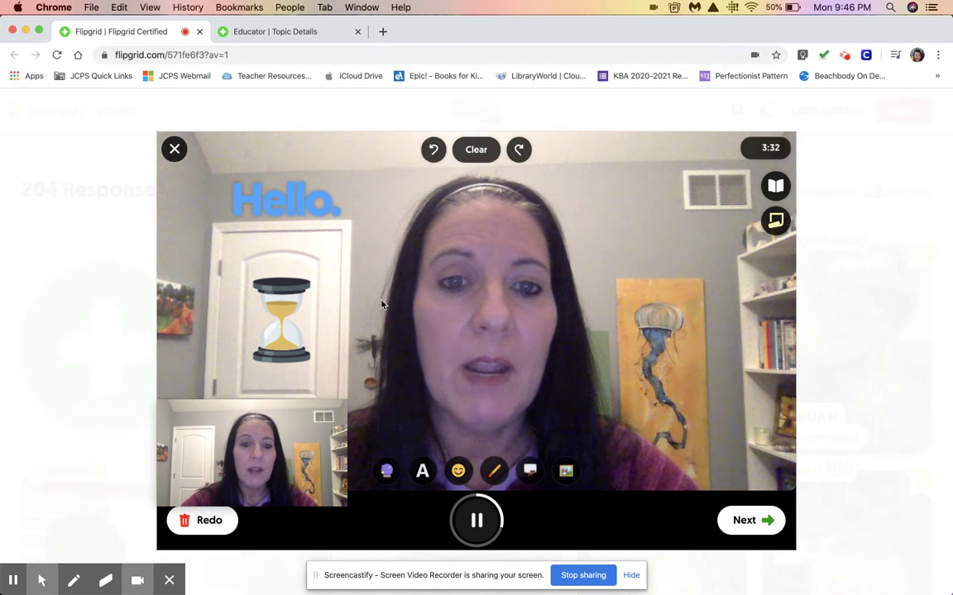
Cover the background with a whiteboard and re-enable the drawing pen
click(529, 472)
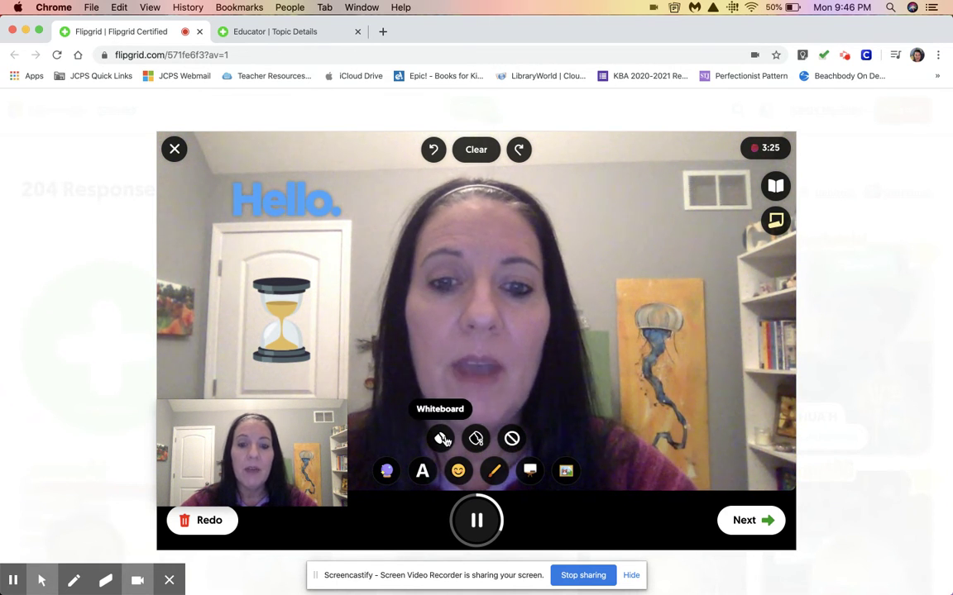
click(442, 439)
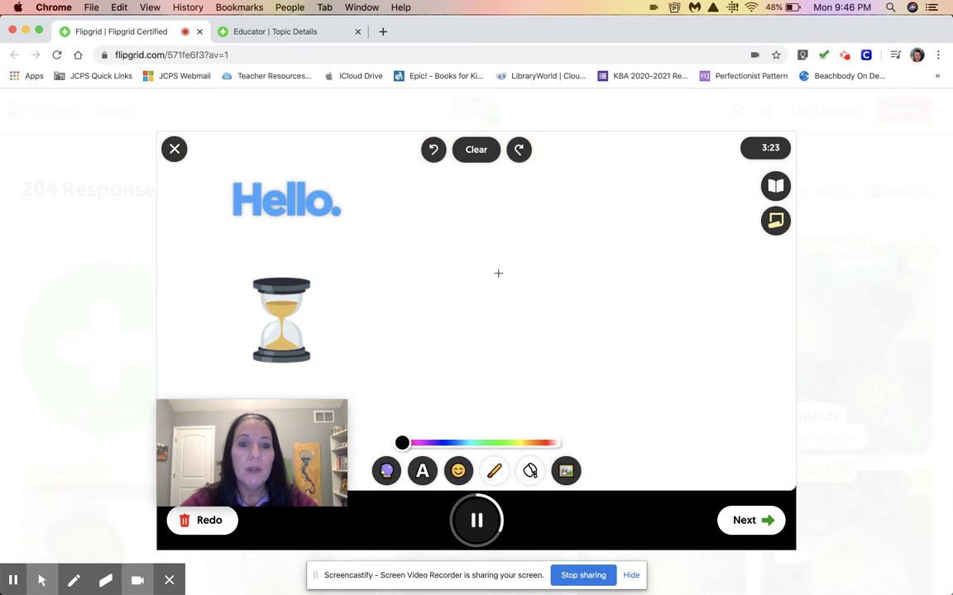
click(493, 472)
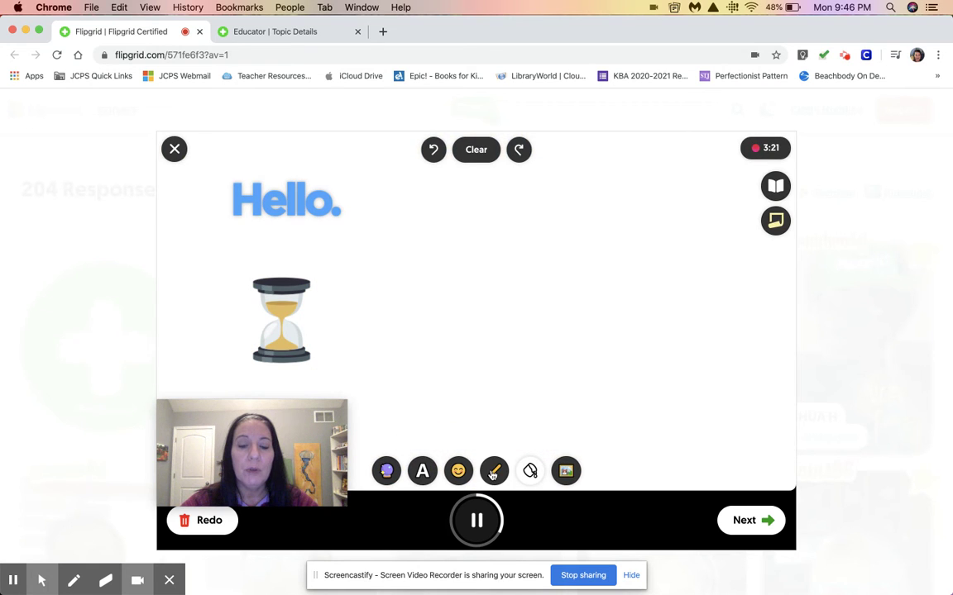
click(493, 473)
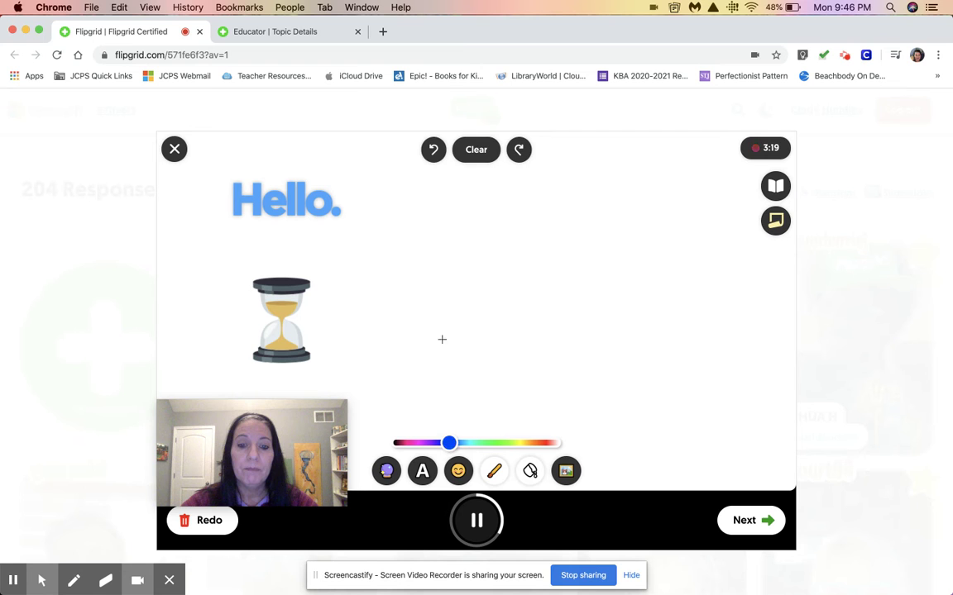
Draw a heart on the whiteboard, then undo it and the hourglass sticker
drag(467, 261, 416, 279)
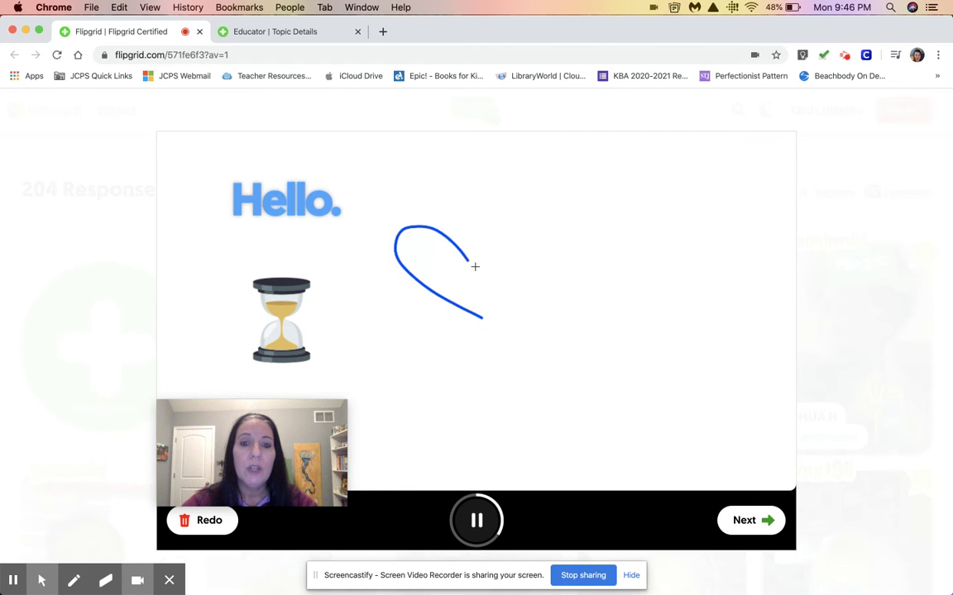
drag(469, 259, 503, 214)
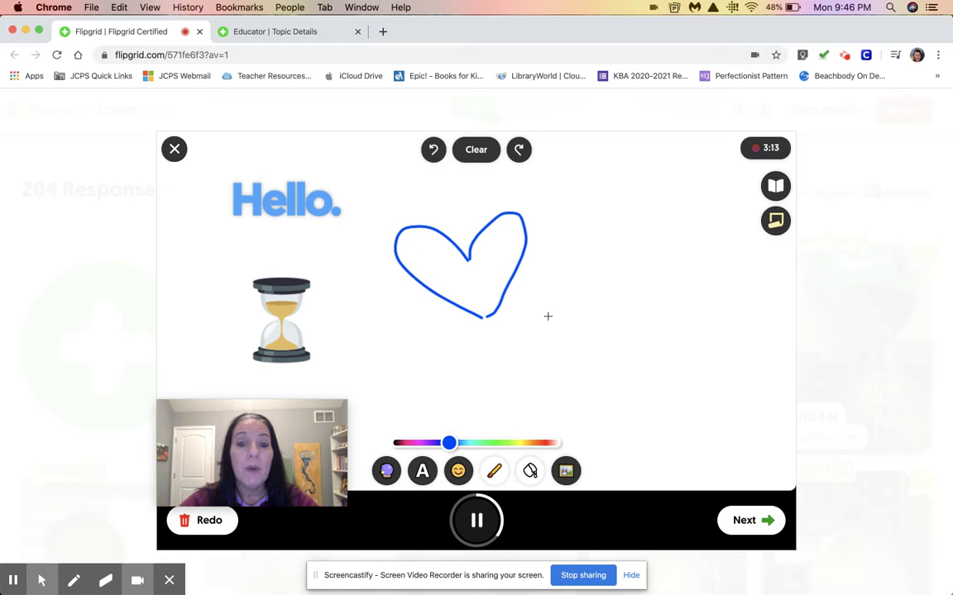
click(432, 151)
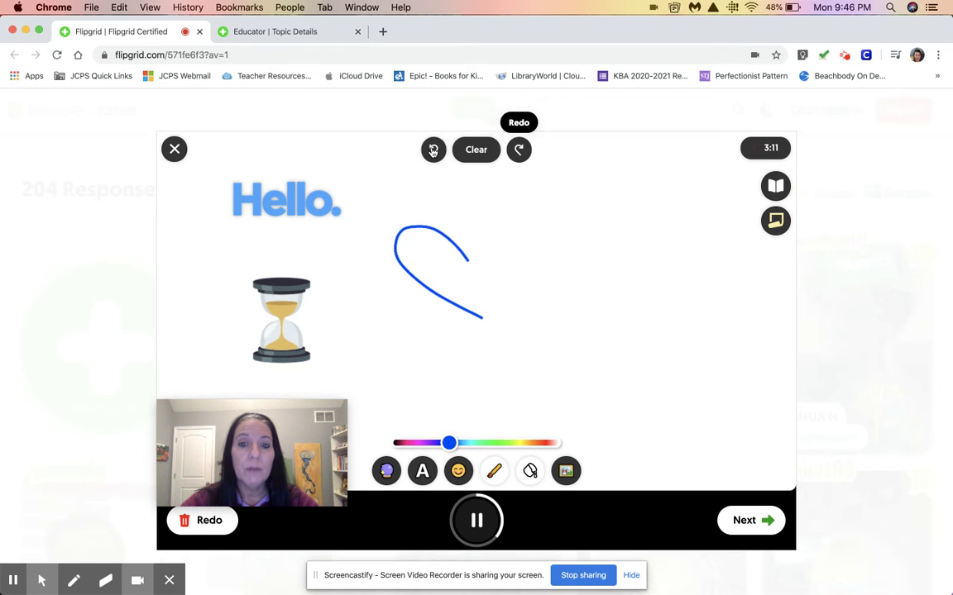
click(432, 151)
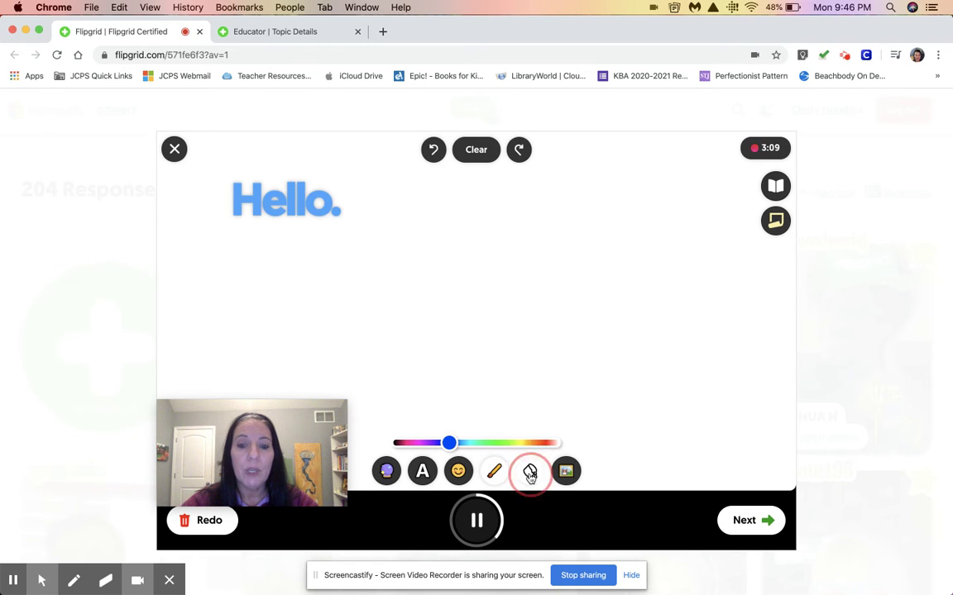
click(530, 473)
Switch the canvas to a blackboard and draw a heart on it
click(476, 439)
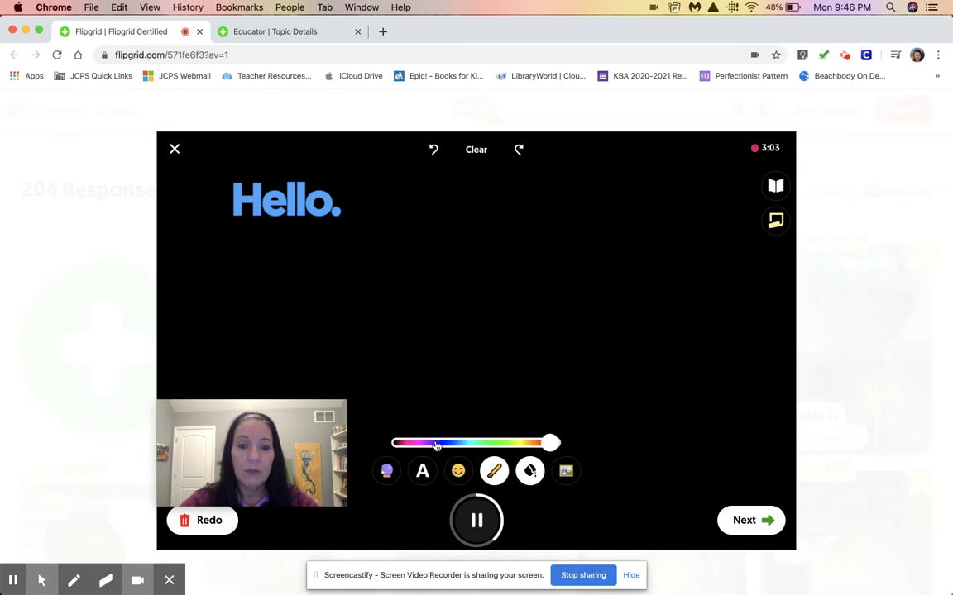
drag(477, 241, 400, 228)
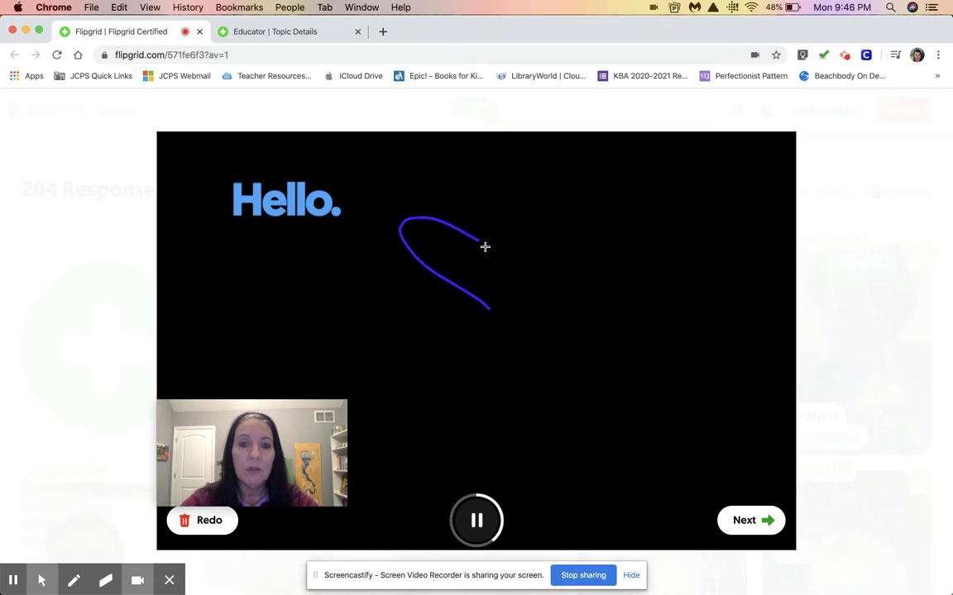
drag(478, 240, 529, 203)
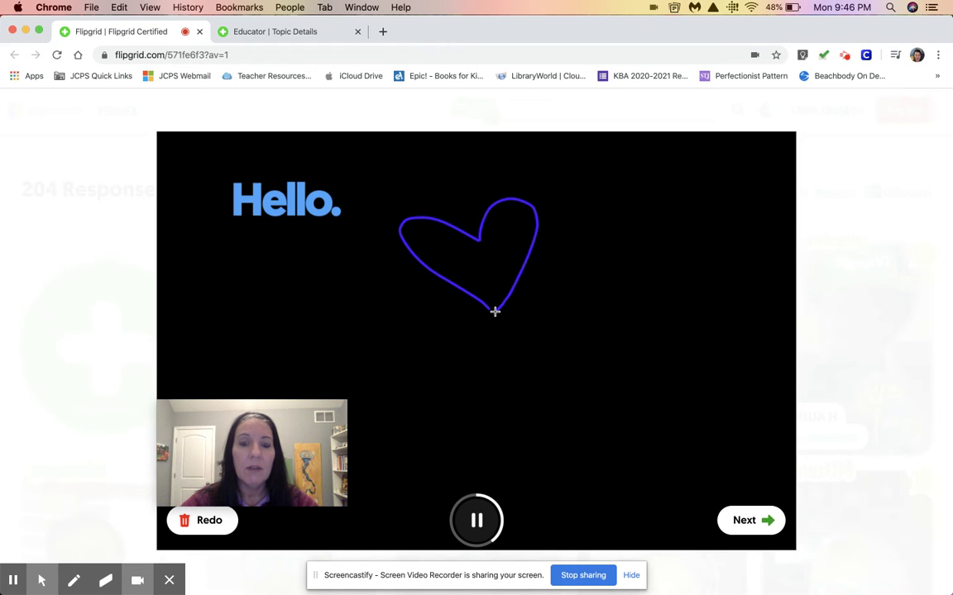
drag(494, 311, 494, 310)
Undo the Hello. label and clear all boards
click(435, 154)
click(532, 471)
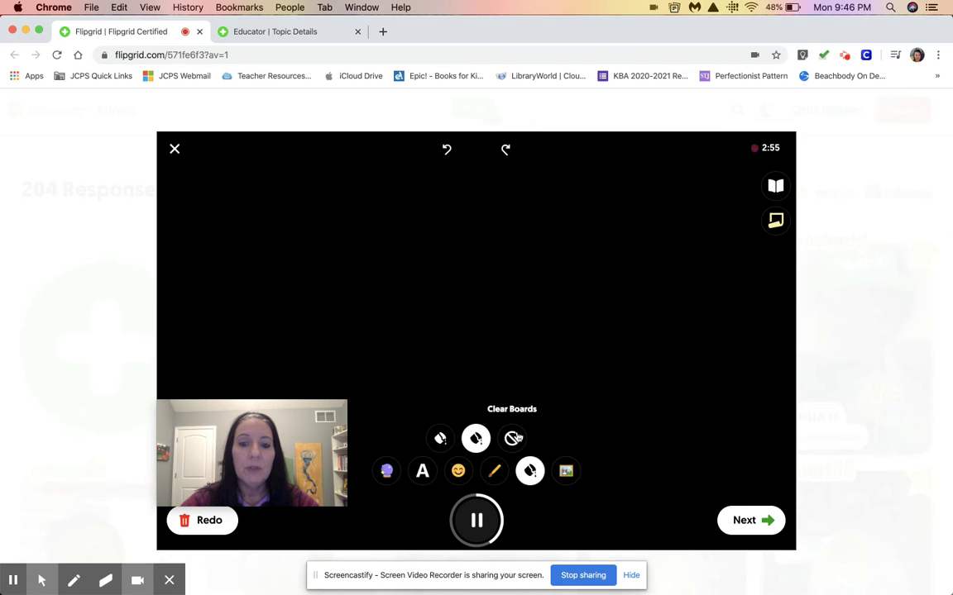
click(514, 438)
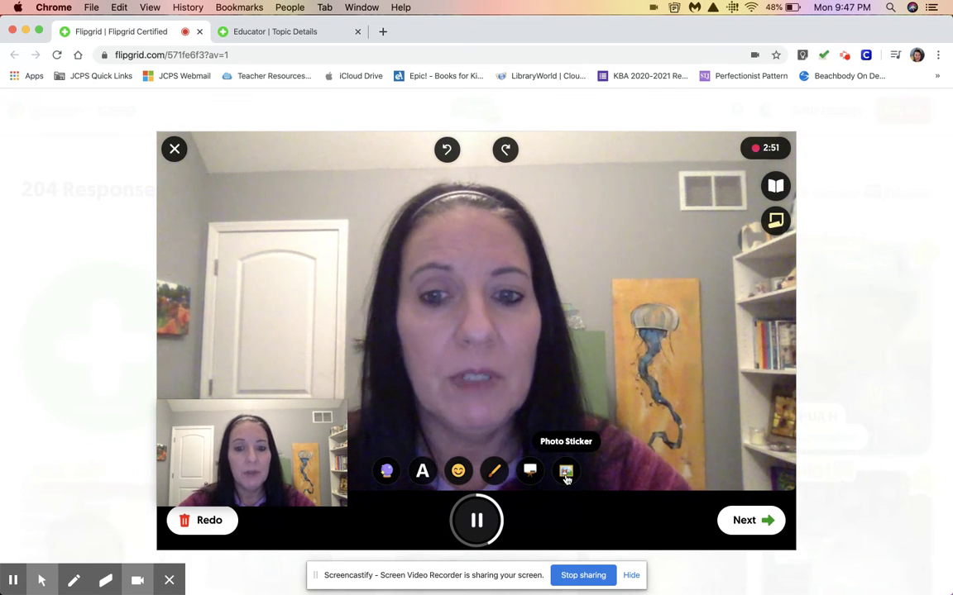
Upload Badge_DiscoTopic_1.png from Documents as a custom photo sticker
click(566, 478)
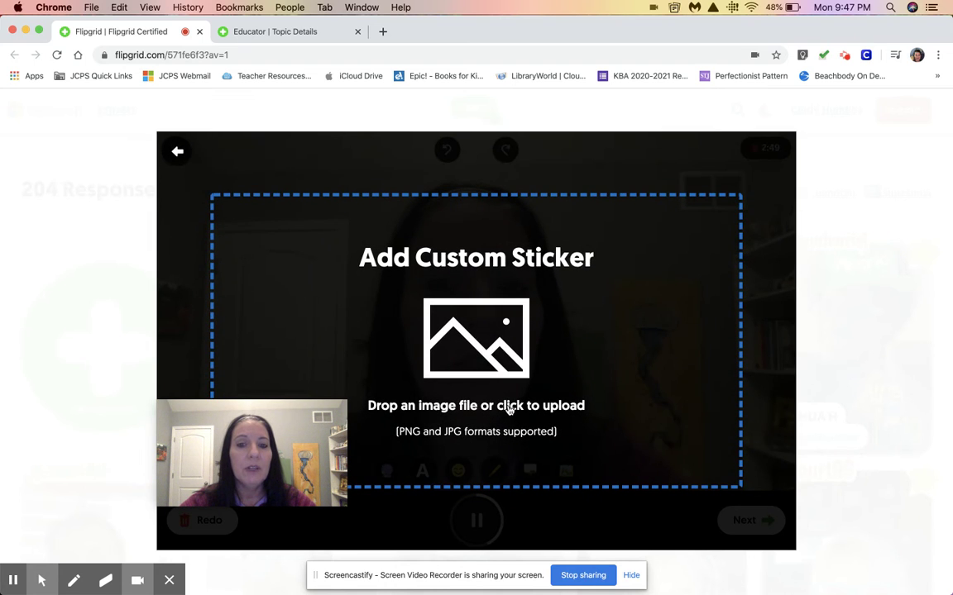
click(501, 340)
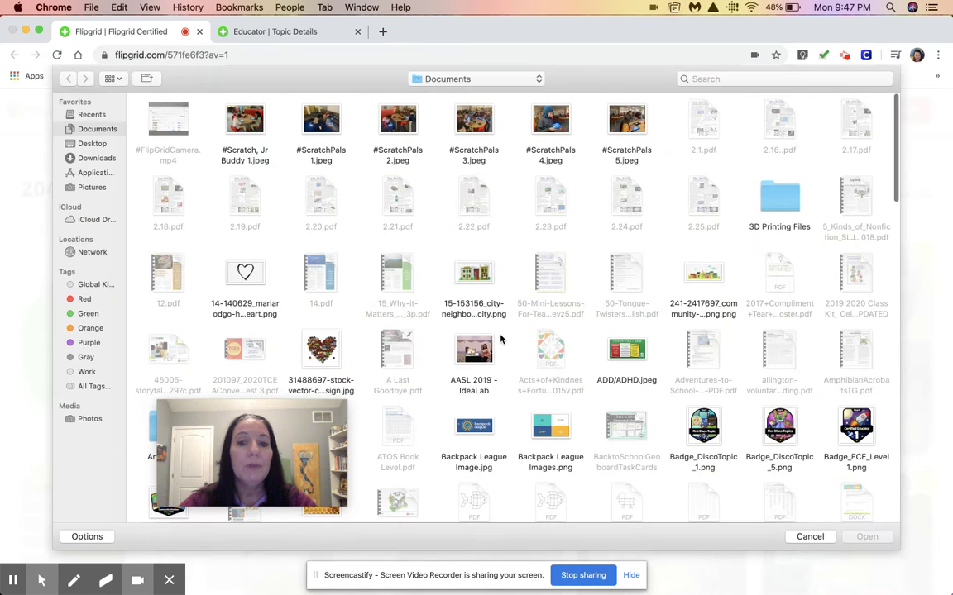
scroll(696, 419, down, 2)
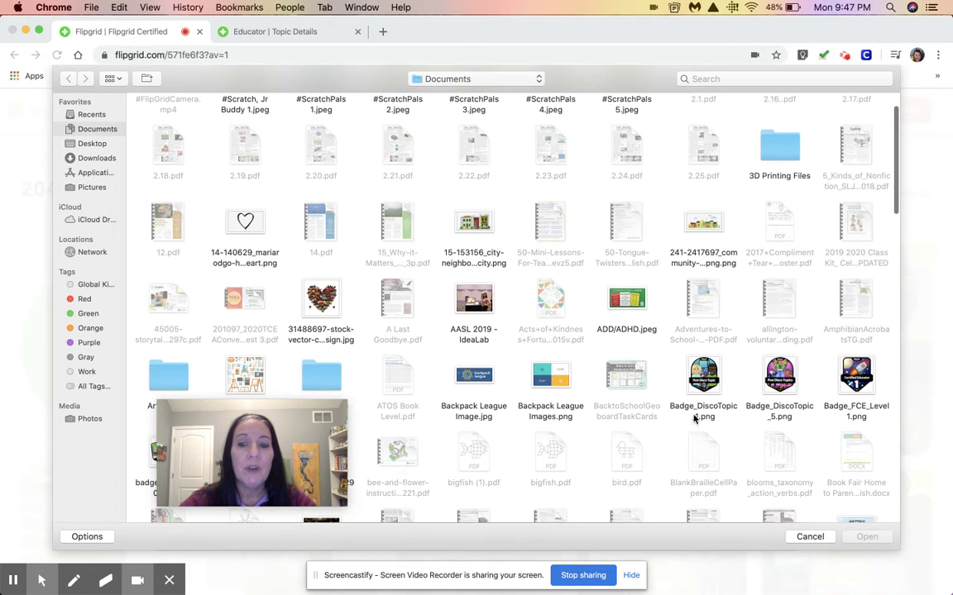
click(705, 379)
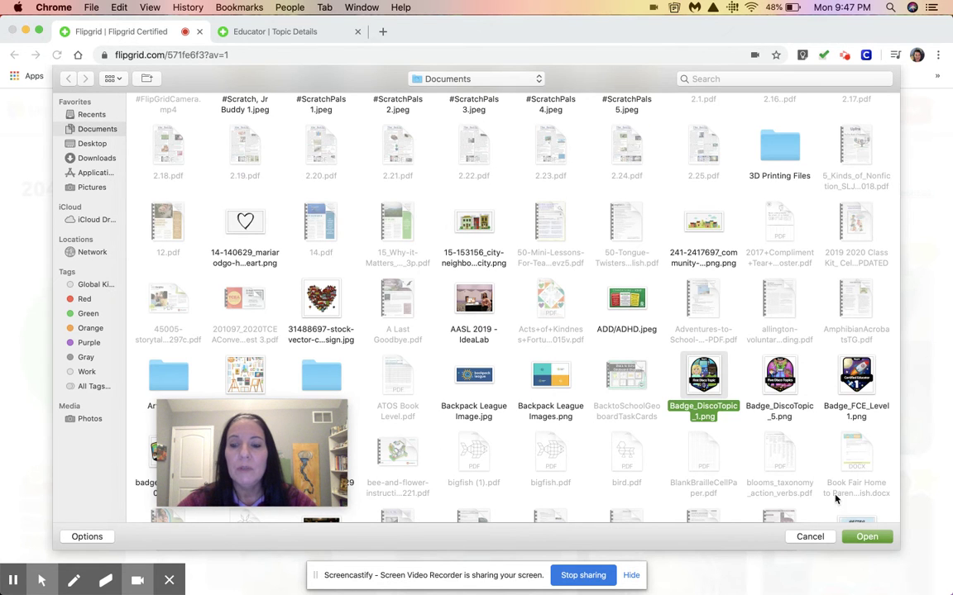
click(866, 538)
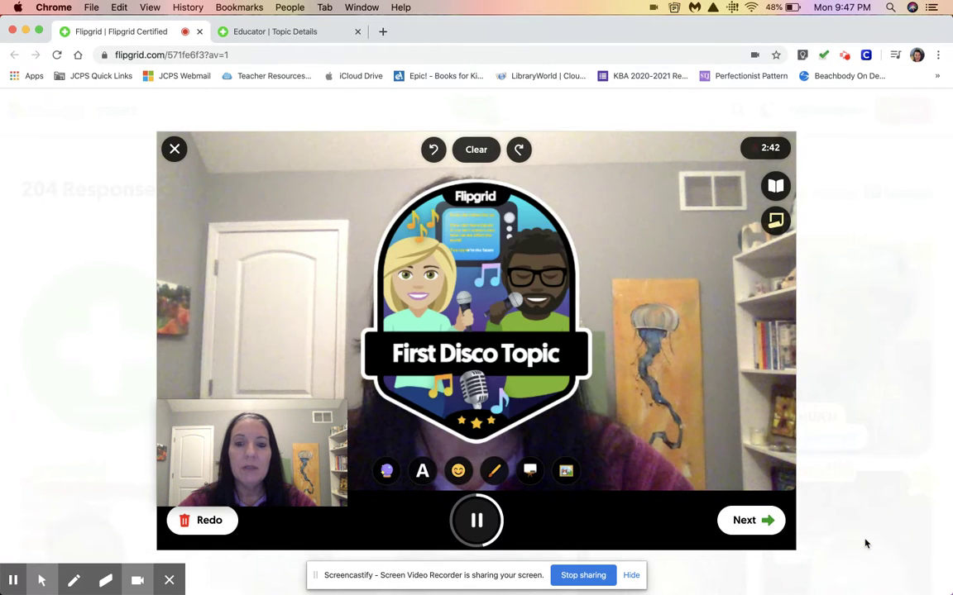
Shrink the First Disco Topic badge while paused, then move it left over the door
drag(464, 290, 661, 246)
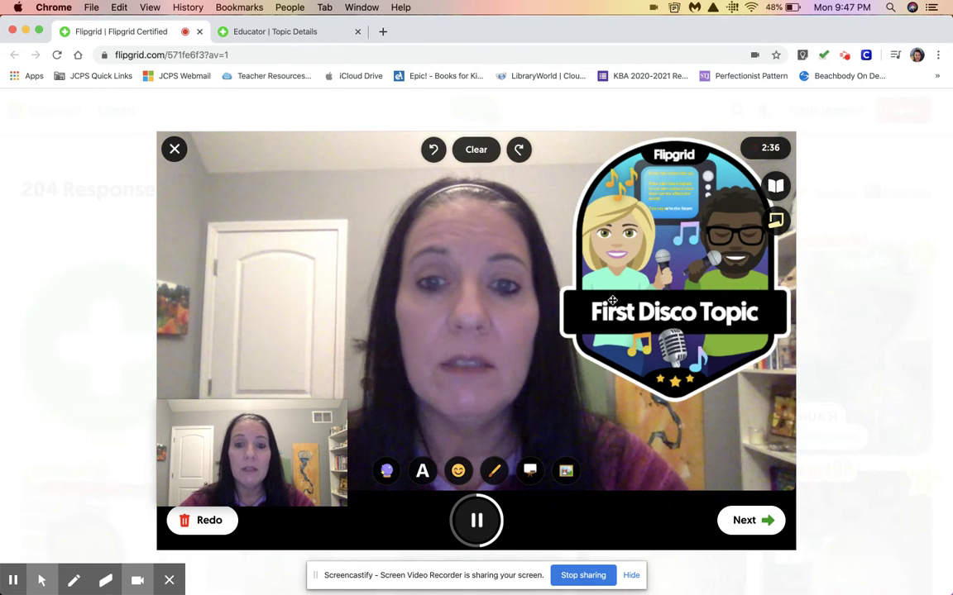
click(476, 520)
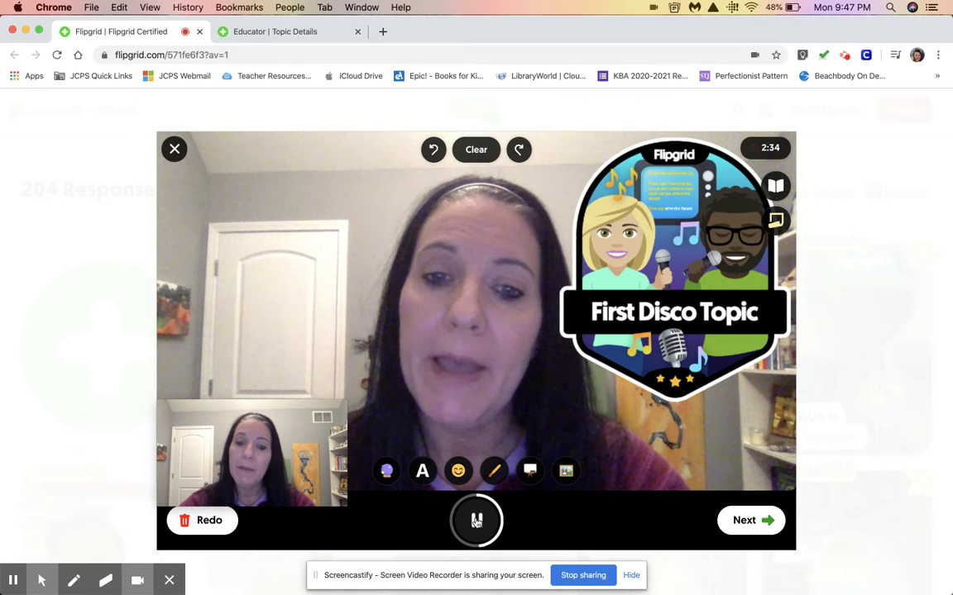
click(618, 225)
drag(564, 145, 668, 292)
drag(745, 283, 702, 205)
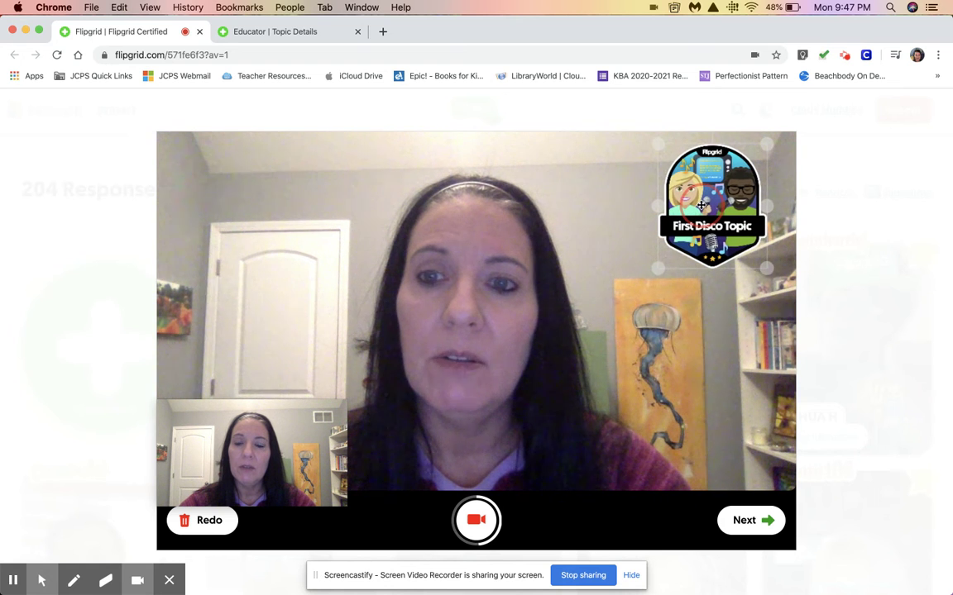
click(478, 518)
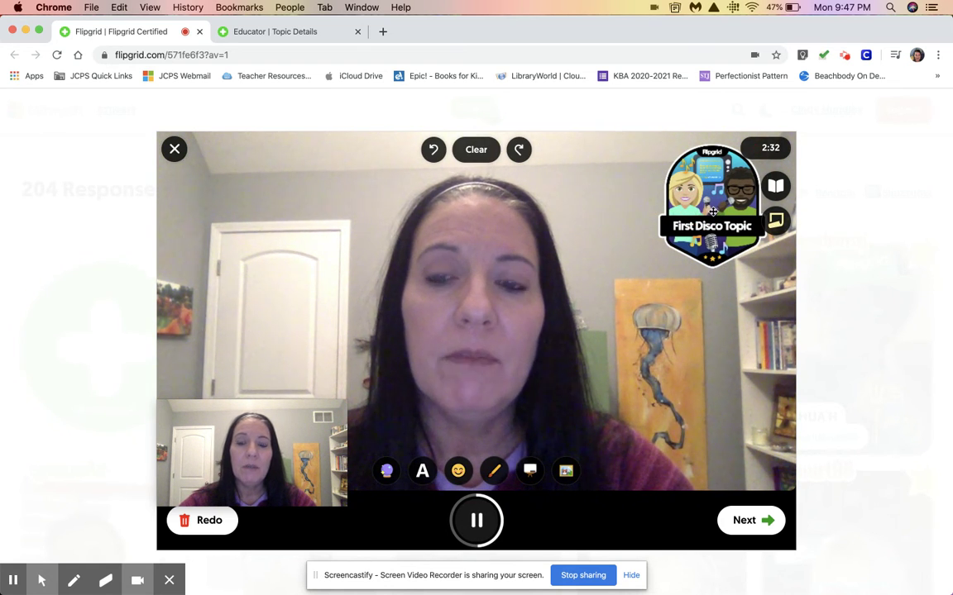
drag(712, 212, 280, 318)
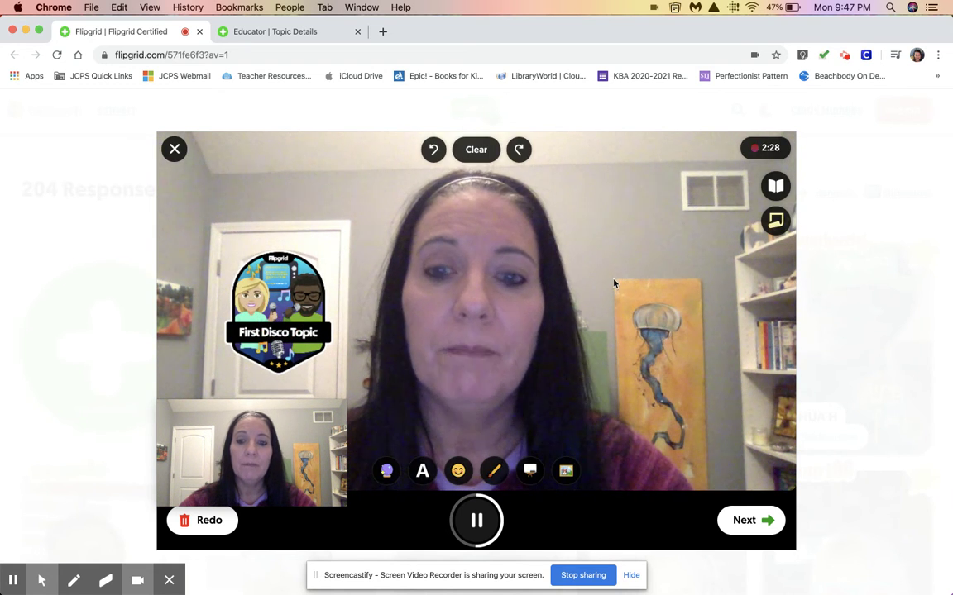
click(775, 188)
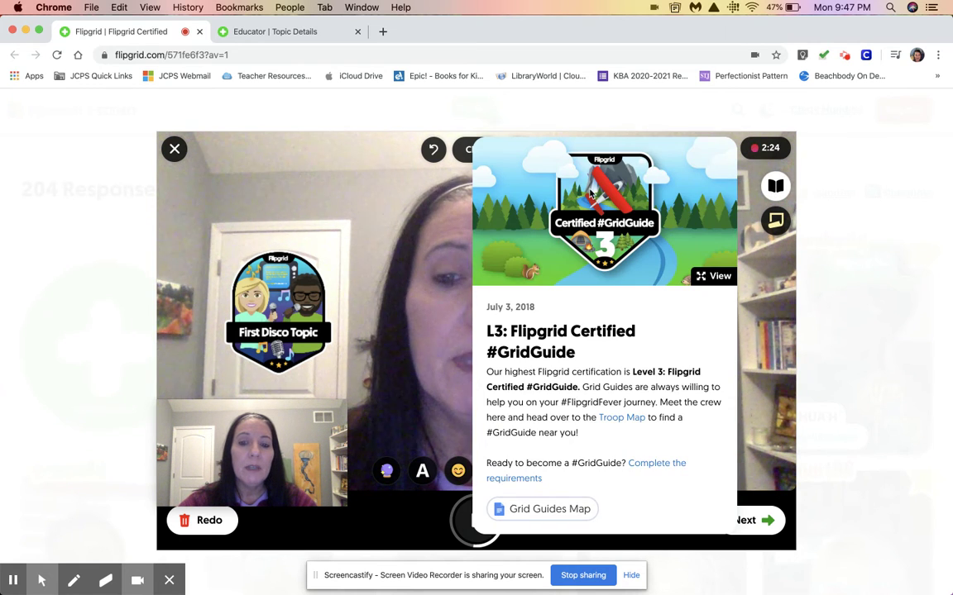
drag(590, 192, 251, 196)
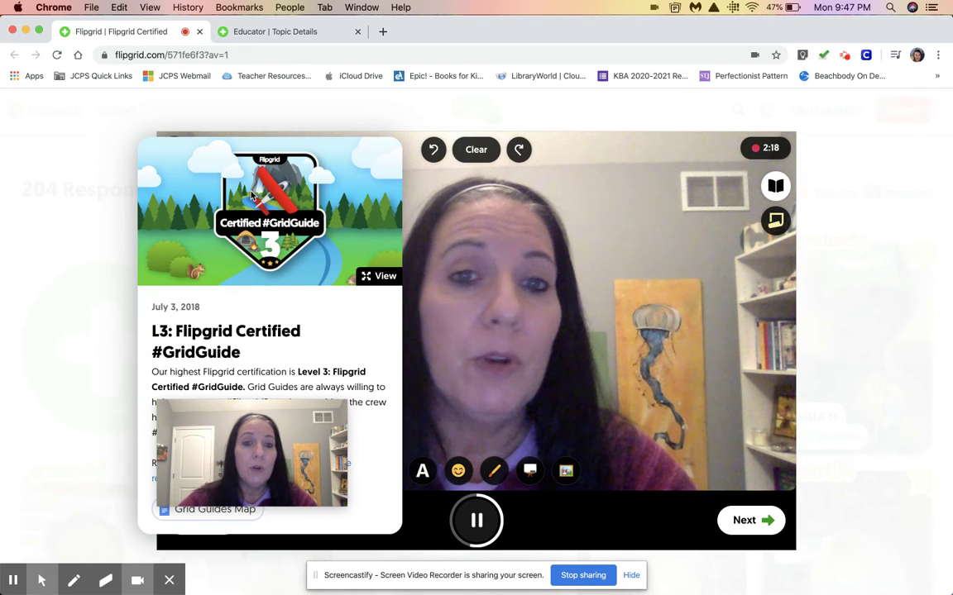
click(776, 188)
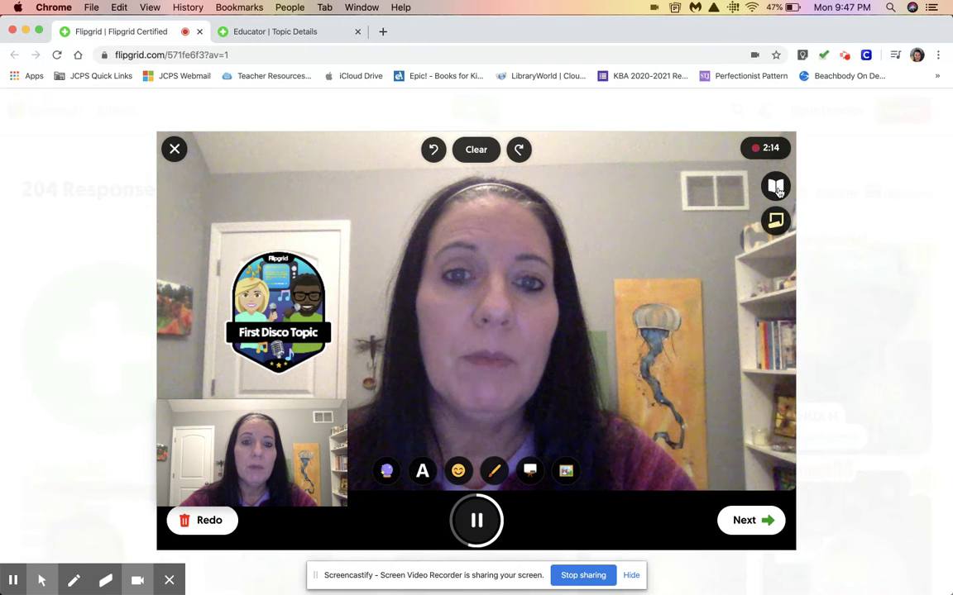
click(775, 222)
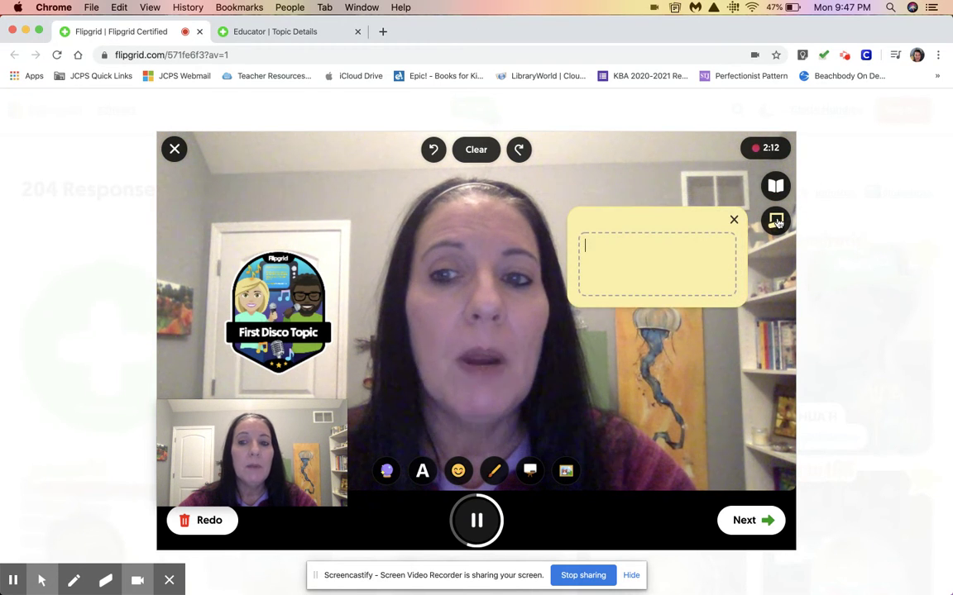
drag(661, 220, 666, 164)
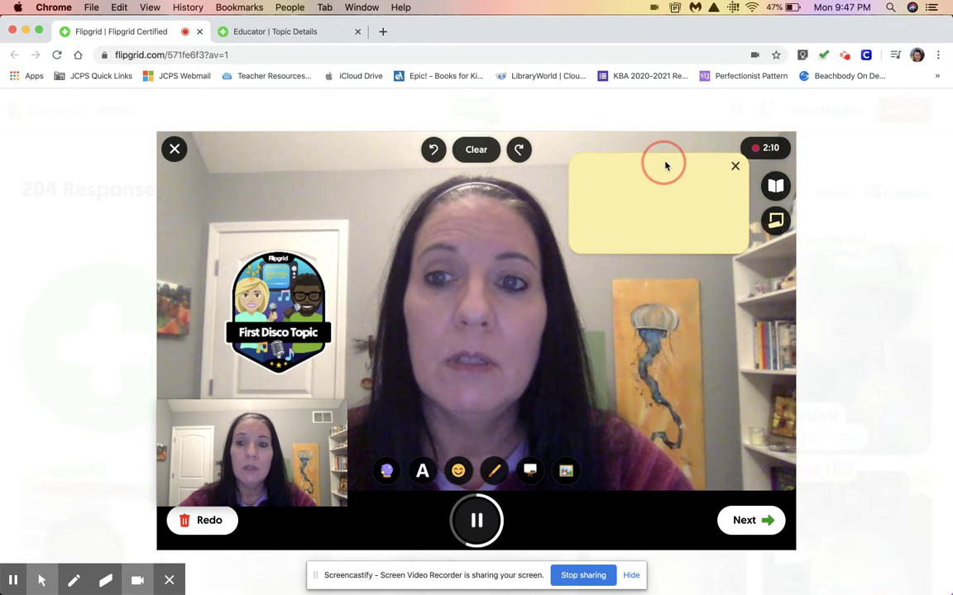
click(633, 178)
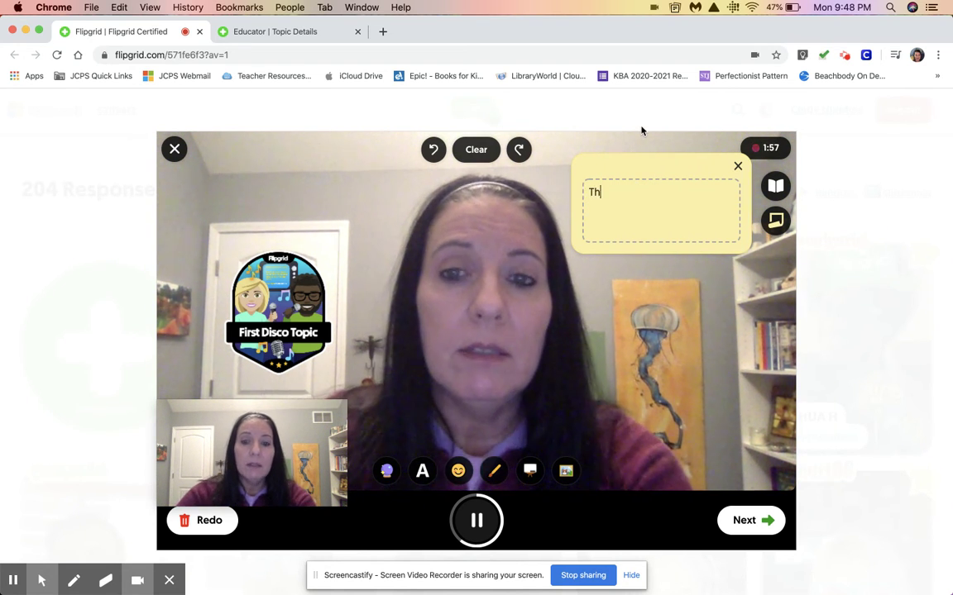
text(i s wh)
key(BackSpace)
key(BackSpace)
key(BackSpace)
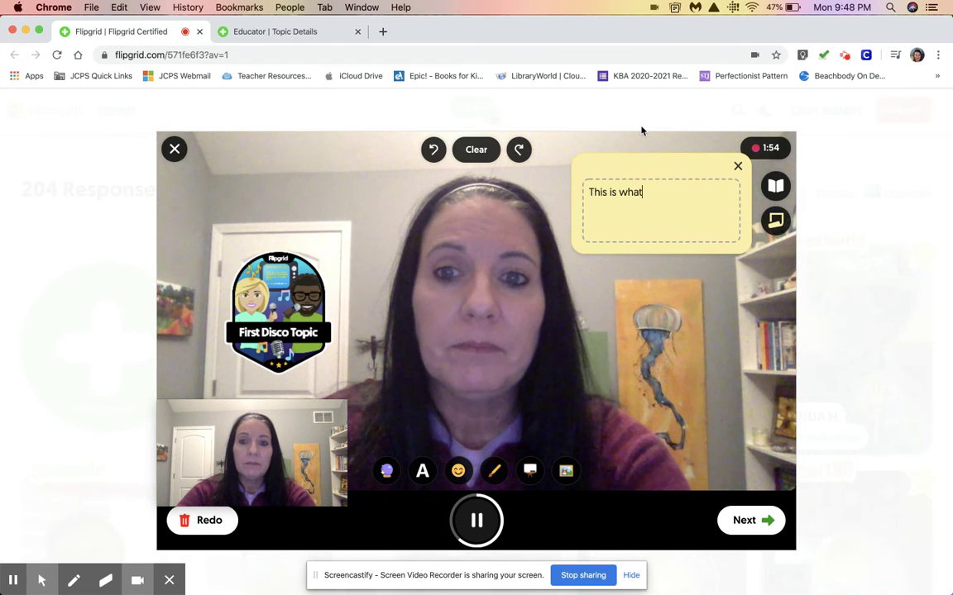
text(I want to say)
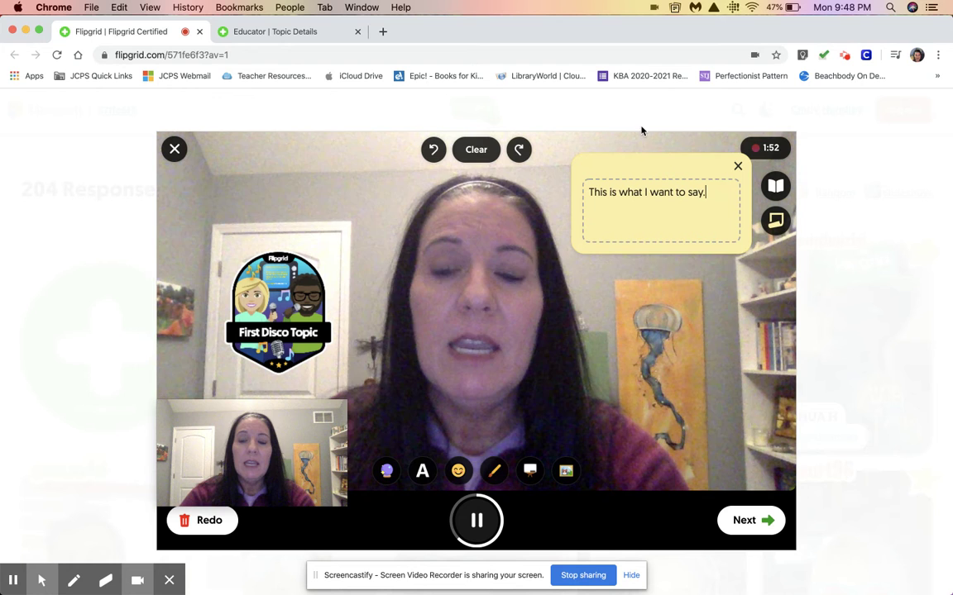
text(.)
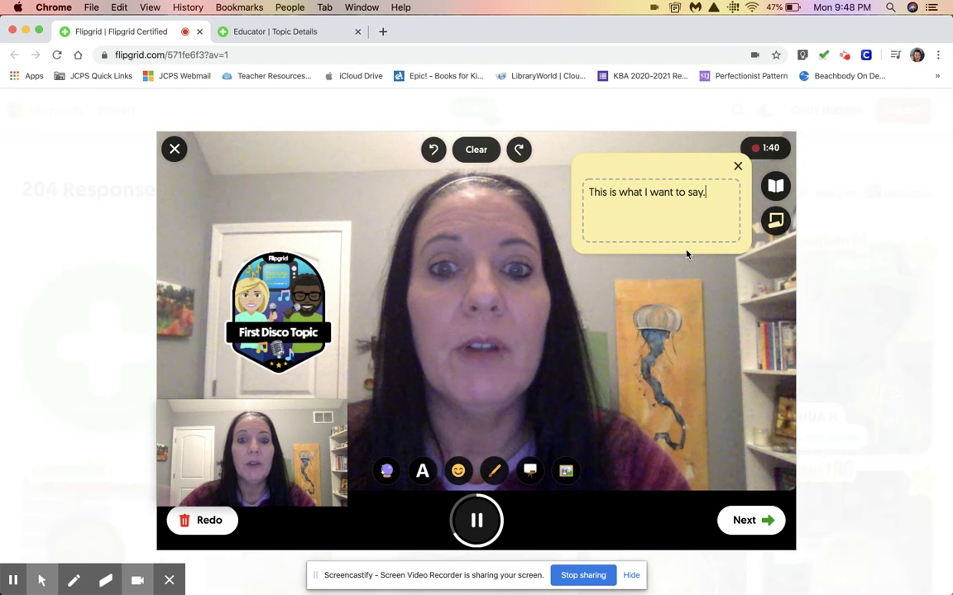
click(736, 166)
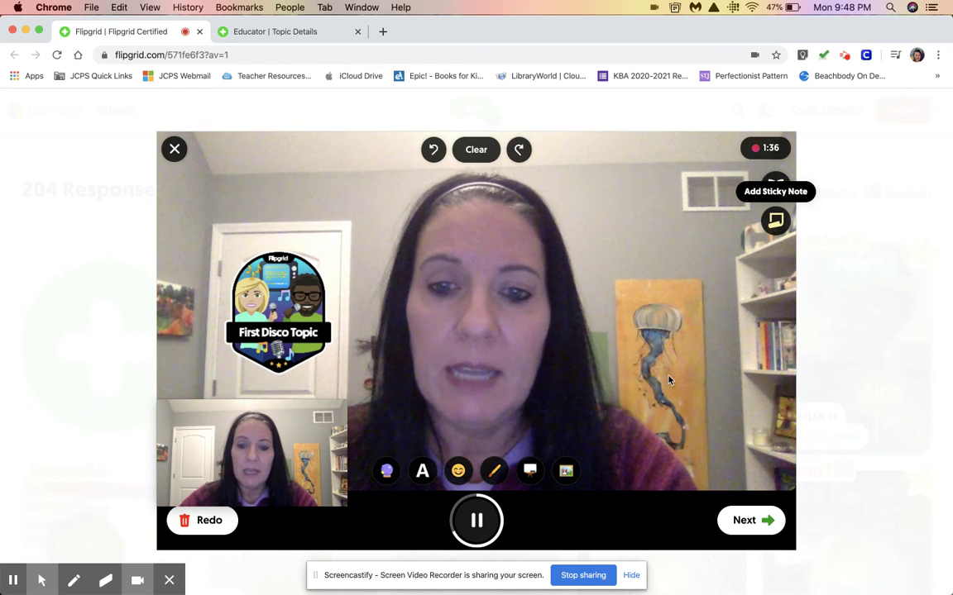